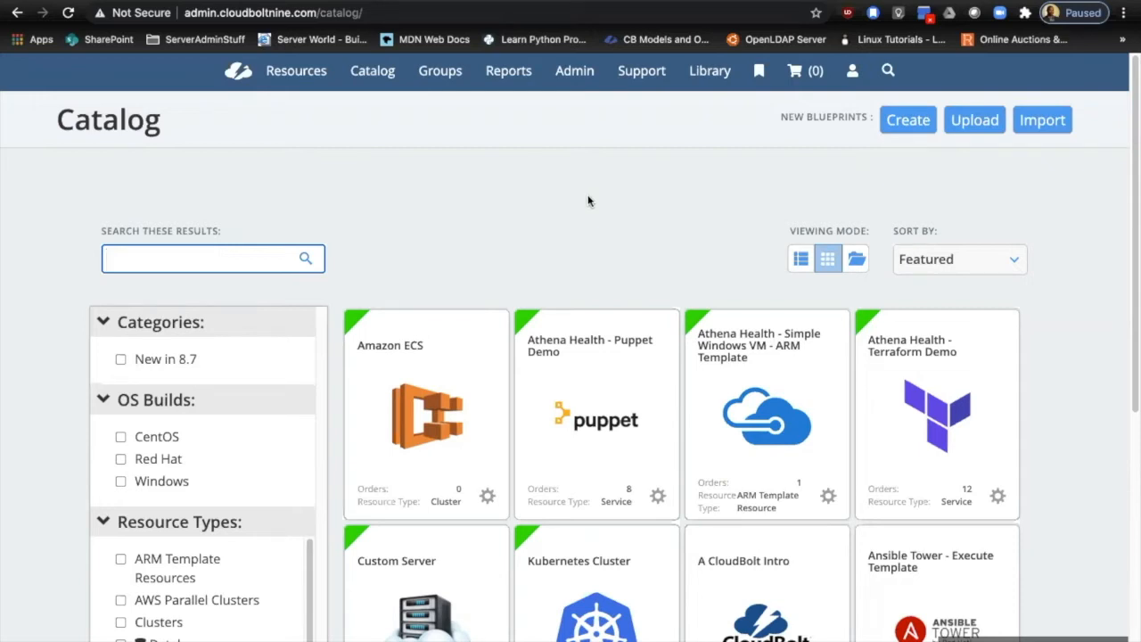
Add the Expiration Date parameter to the Long-Term environment
{"action": "left_click", "coordinate": [577, 79]}
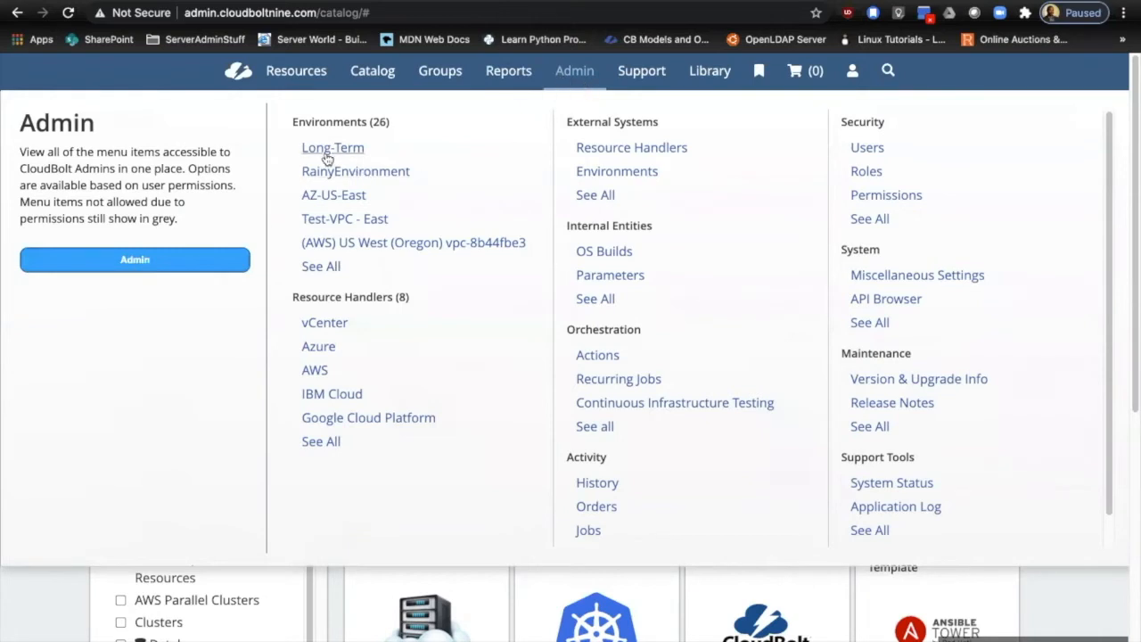
{"action": "left_click", "coordinate": [328, 154]}
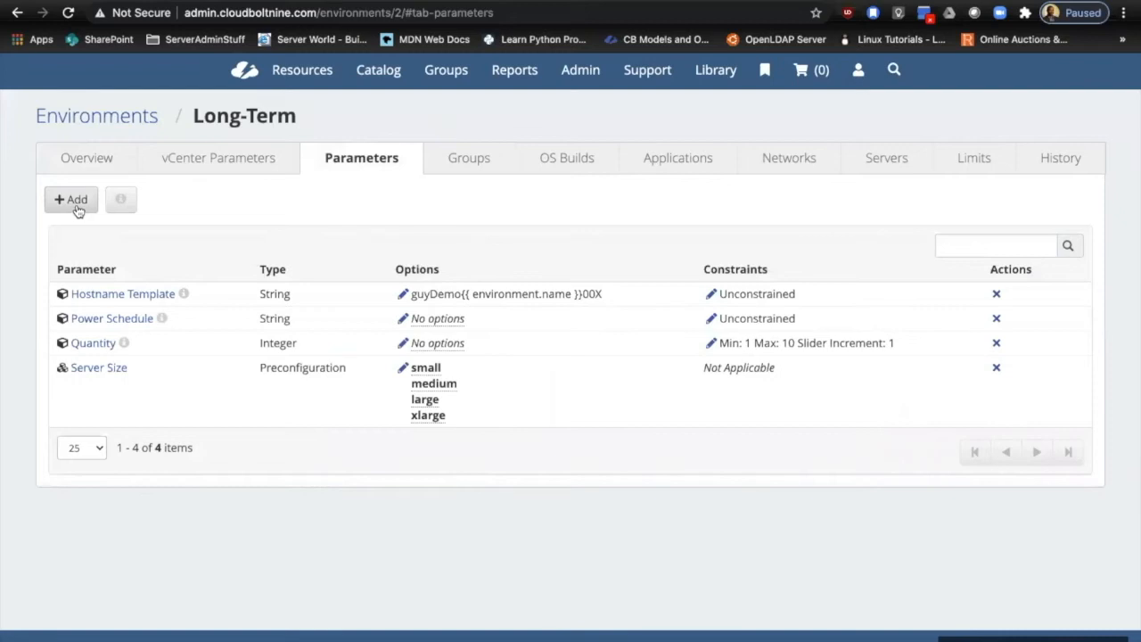
{"action": "left_click", "coordinate": [78, 202]}
{"action": "type", "text": "expira"}
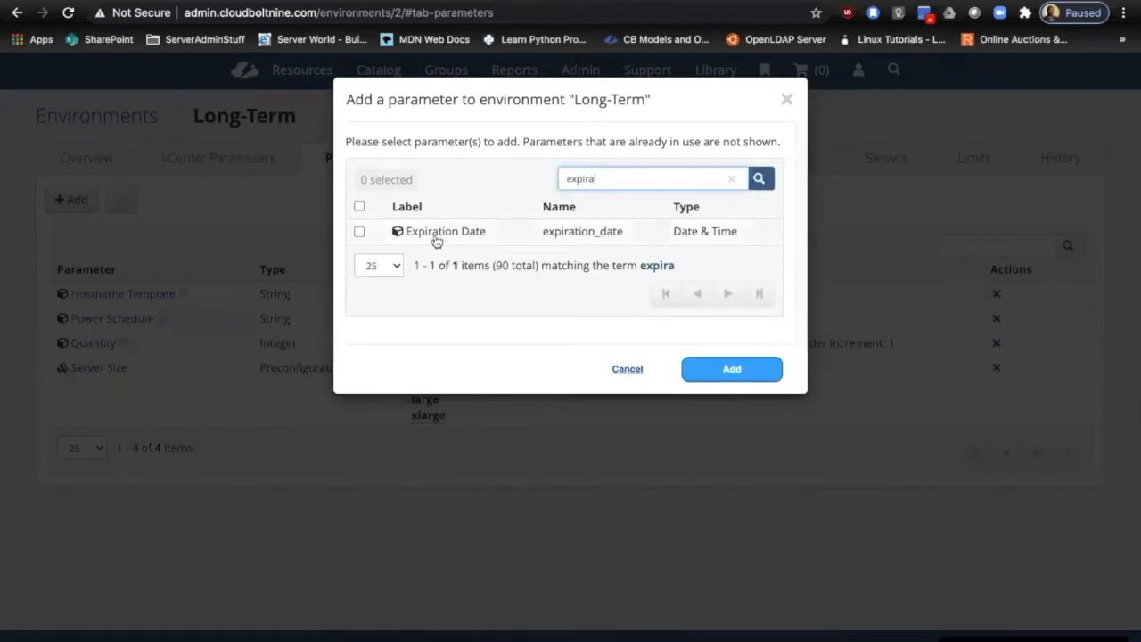
{"action": "left_click", "coordinate": [424, 235]}
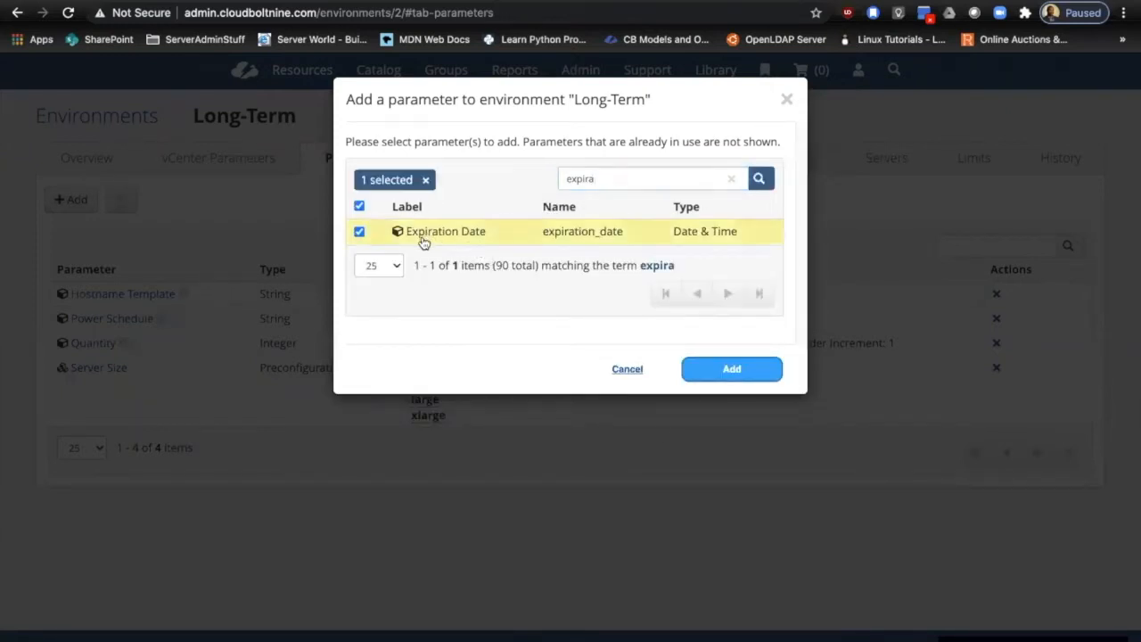
{"action": "left_click", "coordinate": [735, 370]}
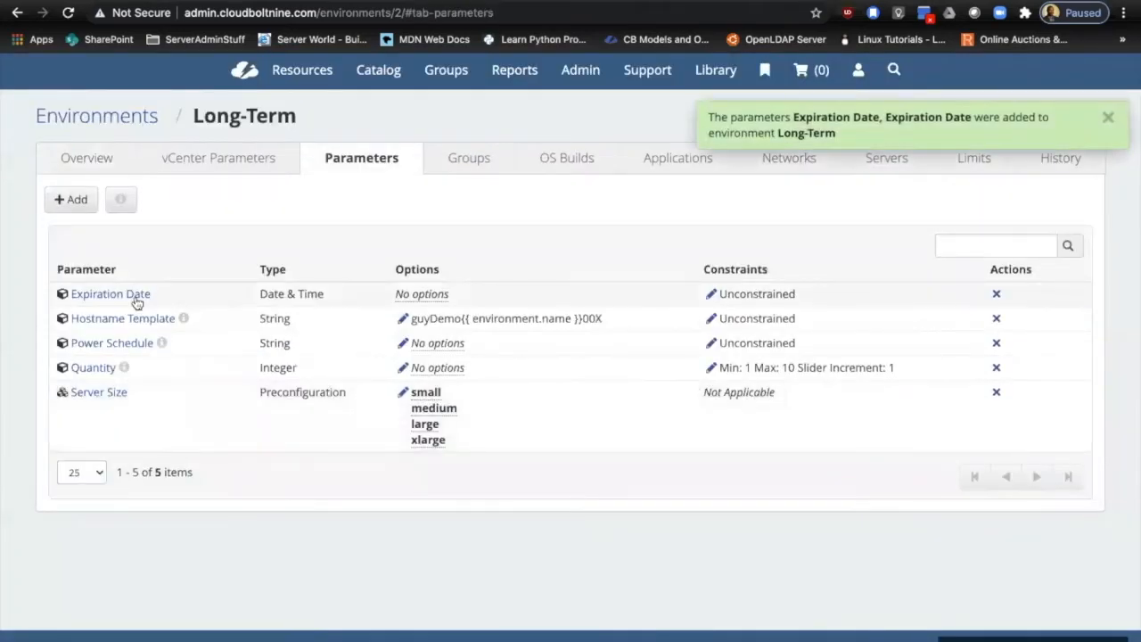
Constrain the environment's Expiration Date parameter to a minimum of 5 and a maximum of 30 days, and save
{"action": "left_click", "coordinate": [712, 296]}
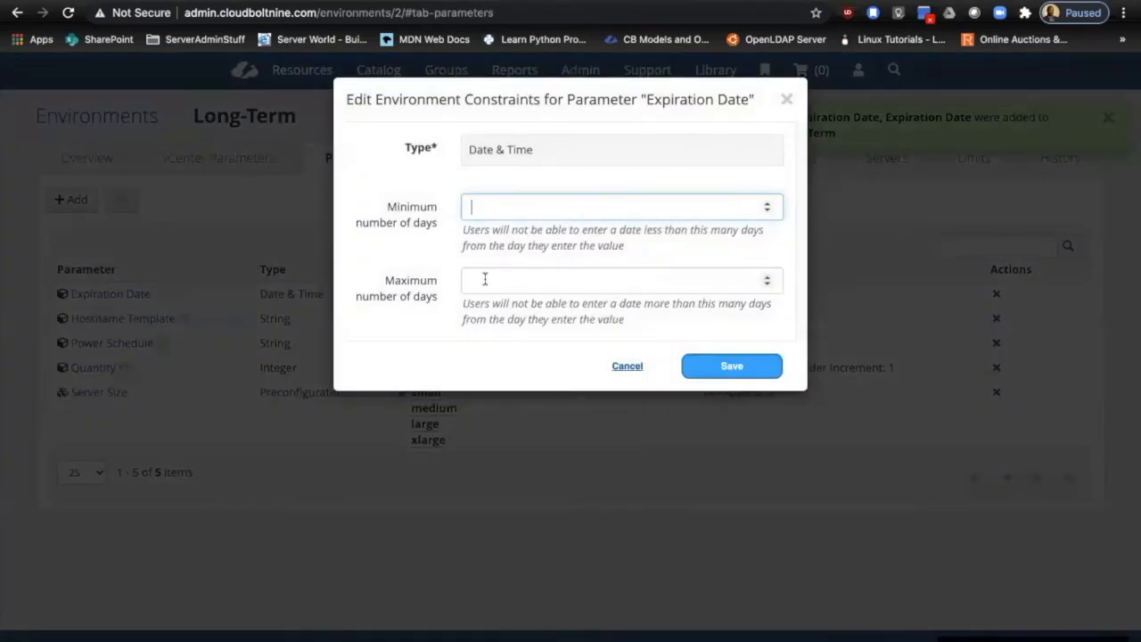
{"action": "left_click", "coordinate": [484, 279]}
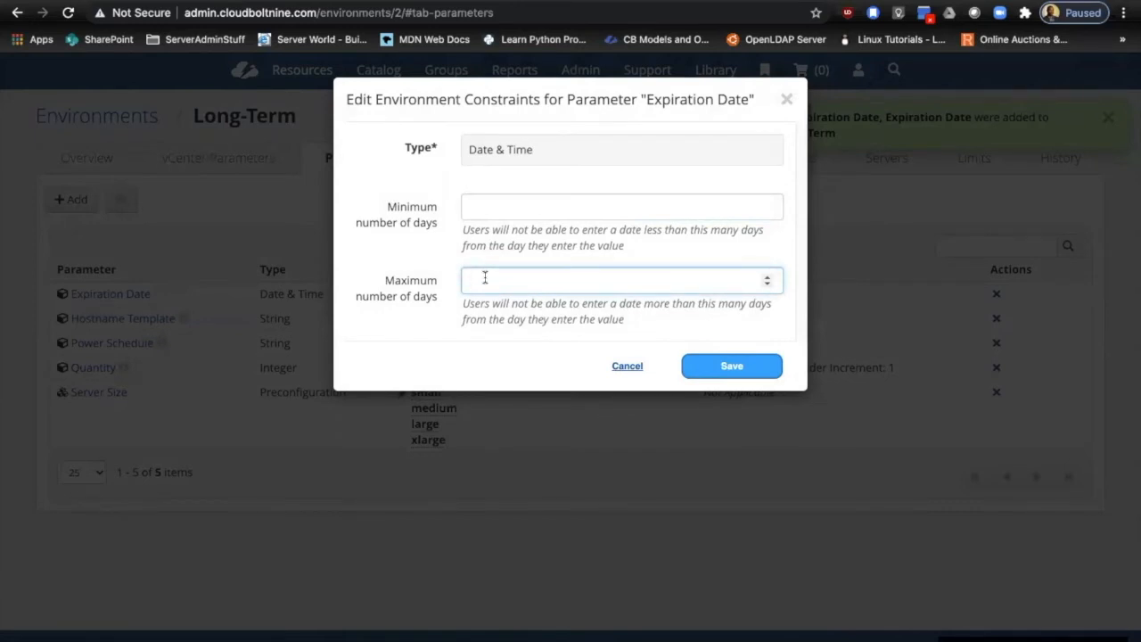
{"action": "left_click", "coordinate": [505, 207]}
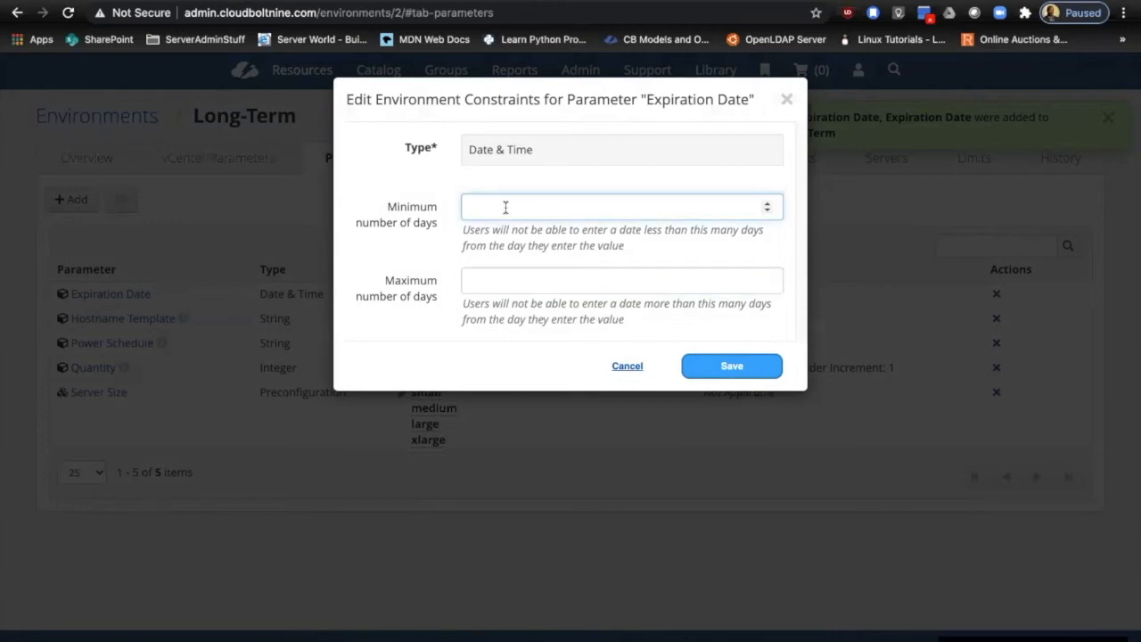
{"action": "type", "text": "5"}
{"action": "left_click", "coordinate": [512, 278]}
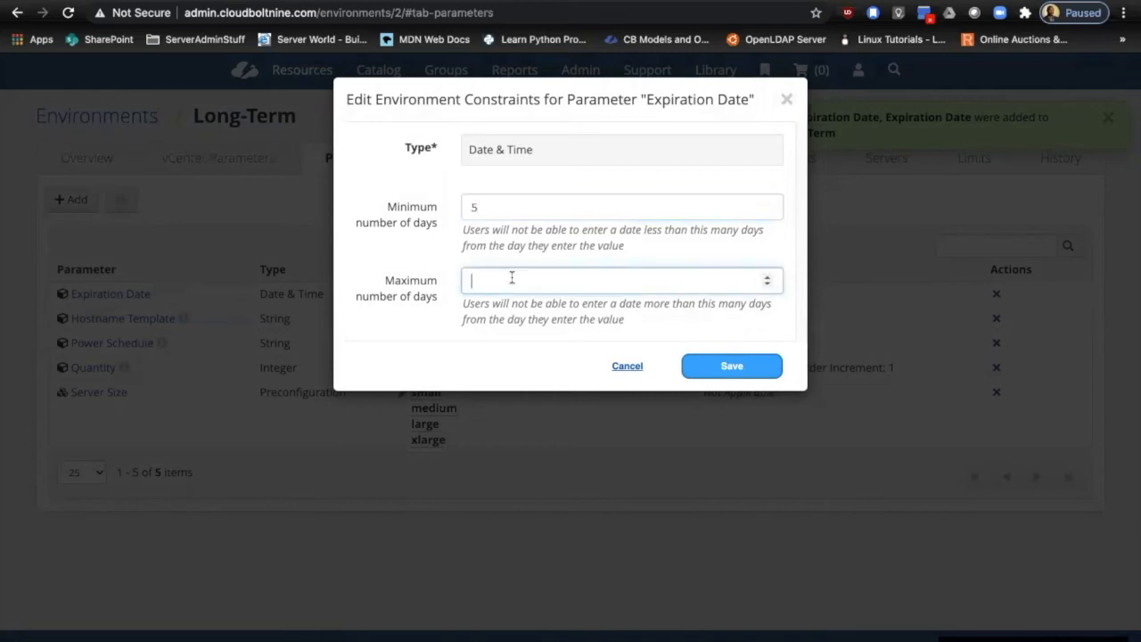
{"action": "type", "text": "30"}
{"action": "left_click", "coordinate": [719, 368]}
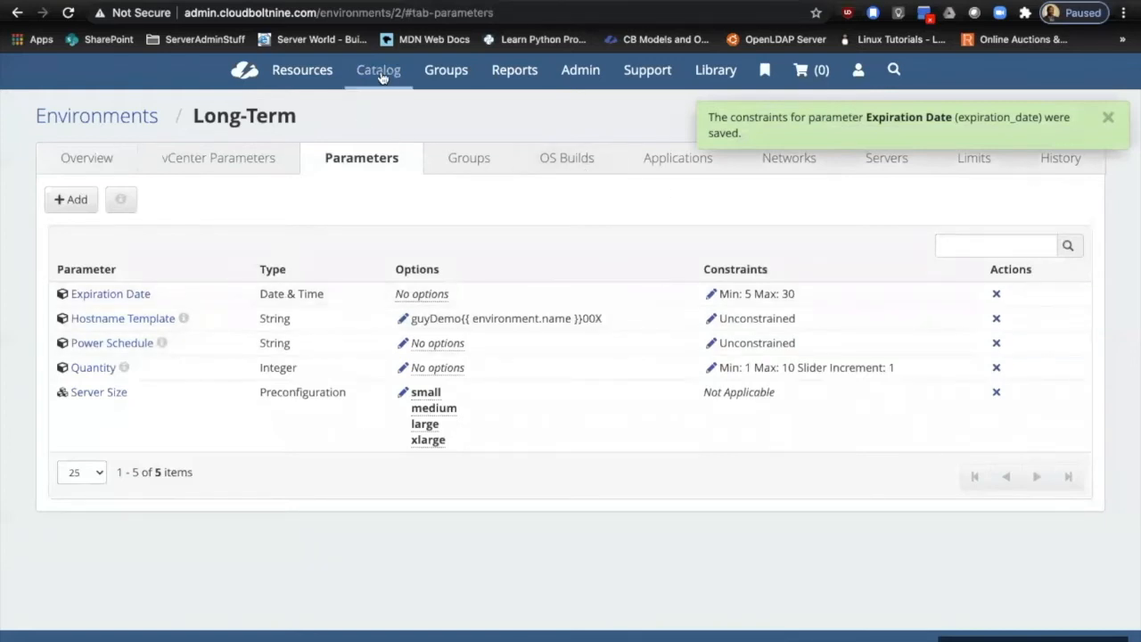
Open the order form for the Custom Server blueprint from the catalog
{"action": "left_click", "coordinate": [380, 75]}
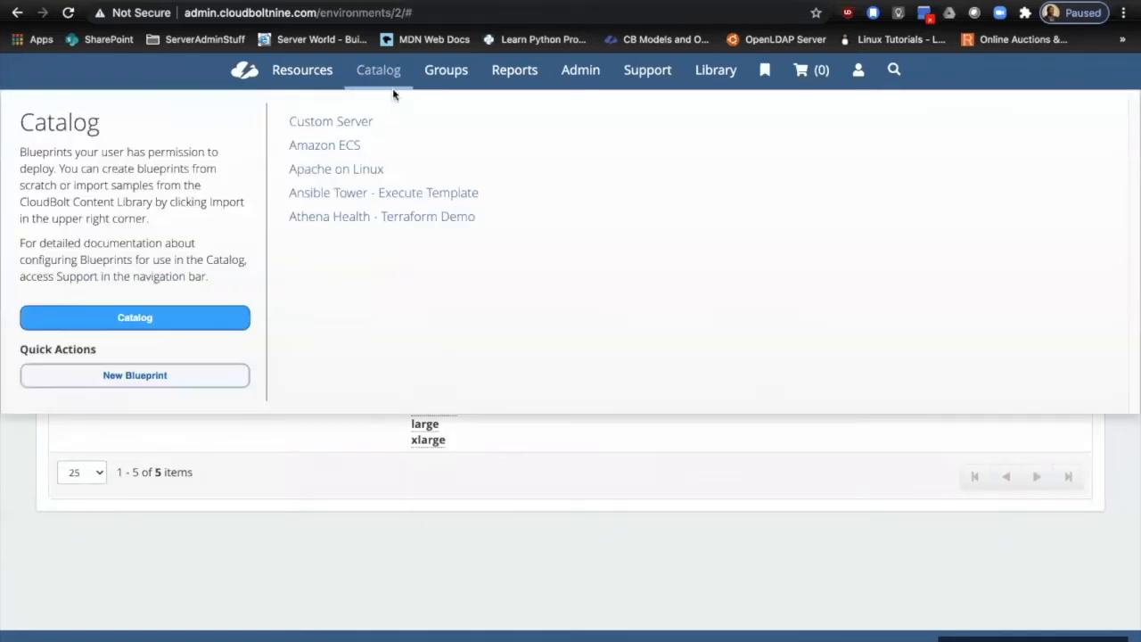
{"action": "left_click", "coordinate": [348, 134]}
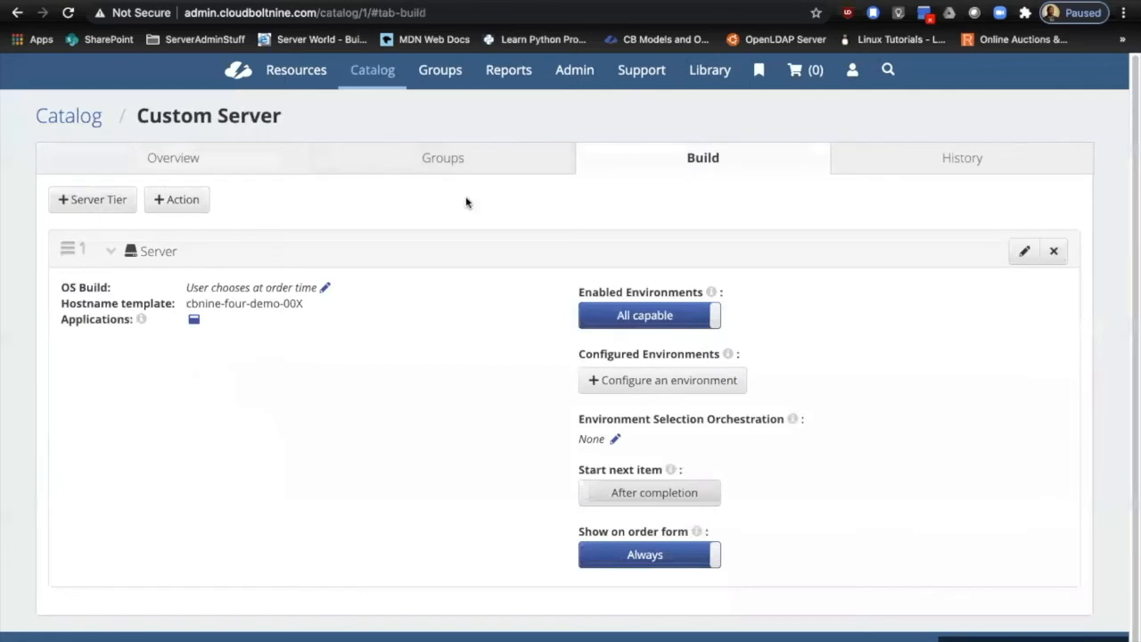
{"action": "left_click", "coordinate": [97, 156]}
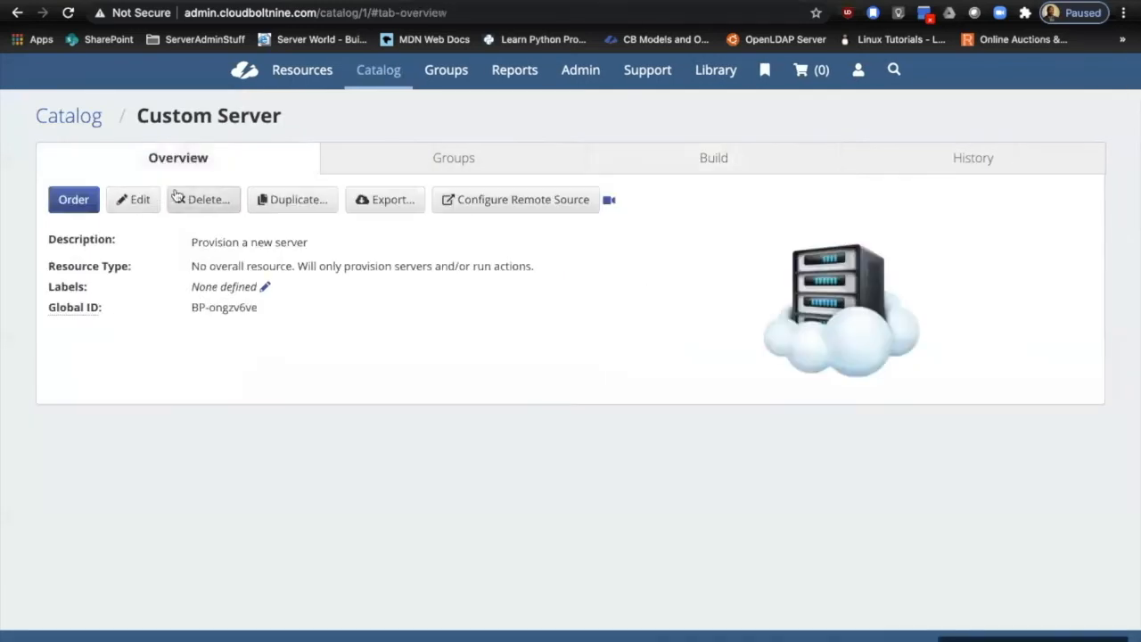
{"action": "left_click", "coordinate": [74, 202]}
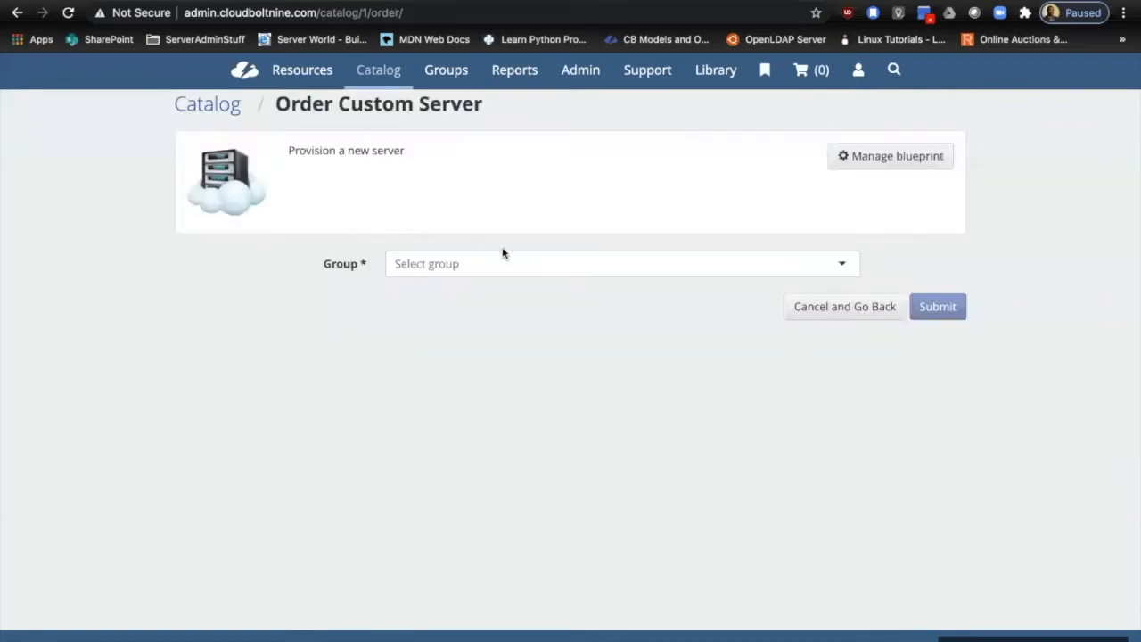
Set the server order's group to CloudBolt and its environment to Long-Term
{"action": "left_click", "coordinate": [484, 273]}
{"action": "left_click", "coordinate": [443, 342]}
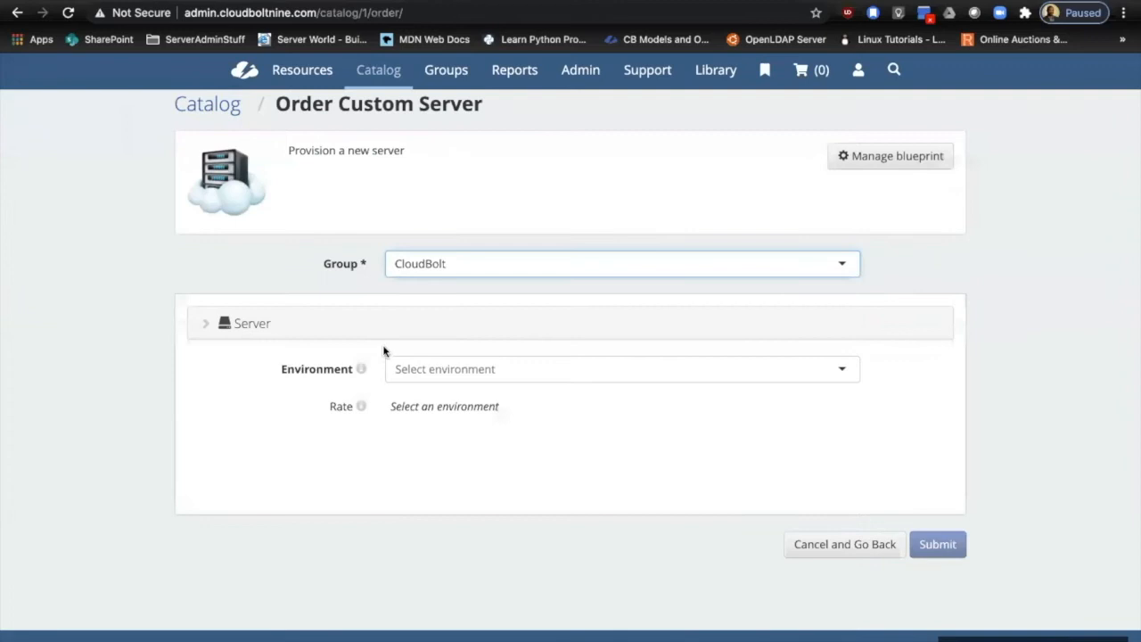
{"action": "left_click", "coordinate": [423, 367]}
{"action": "scroll", "coordinate": [428, 437], "scroll_direction": "down", "scroll_amount": 5}
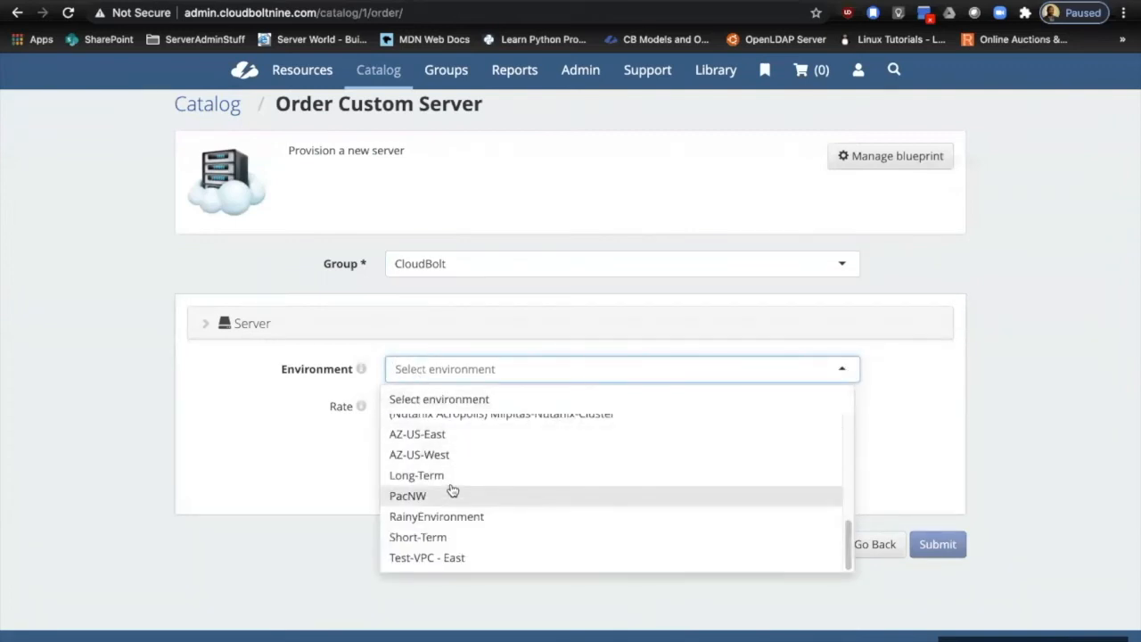
{"action": "left_click", "coordinate": [449, 475]}
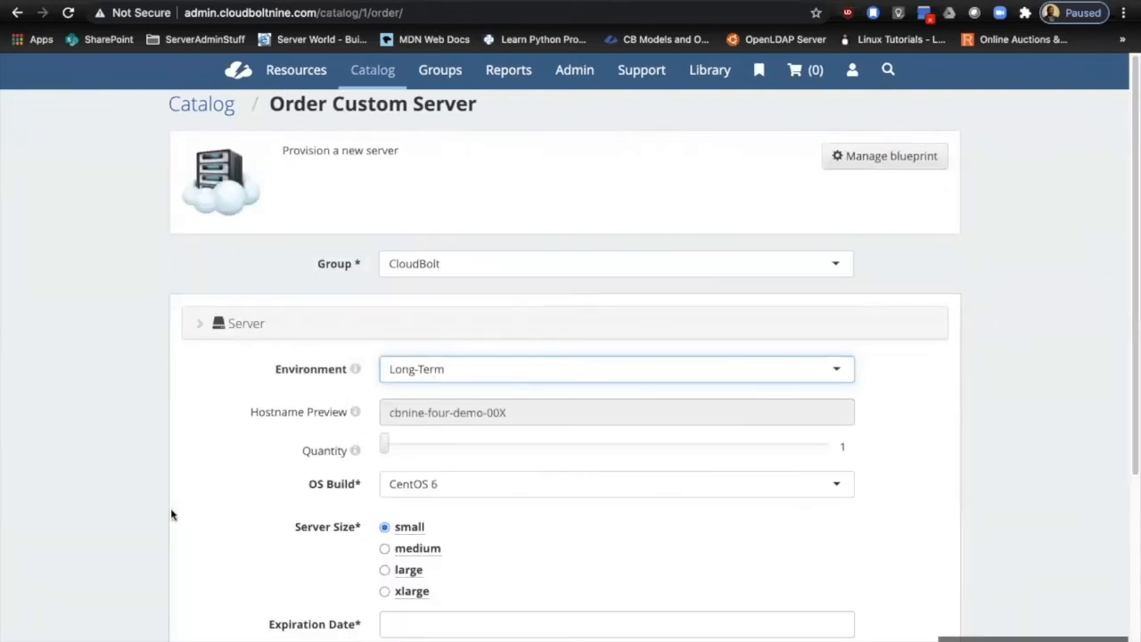
Examine the Expiration Date field and its date picker on the Custom Server order form
{"action": "scroll", "coordinate": [172, 514], "scroll_direction": "down", "scroll_amount": 3}
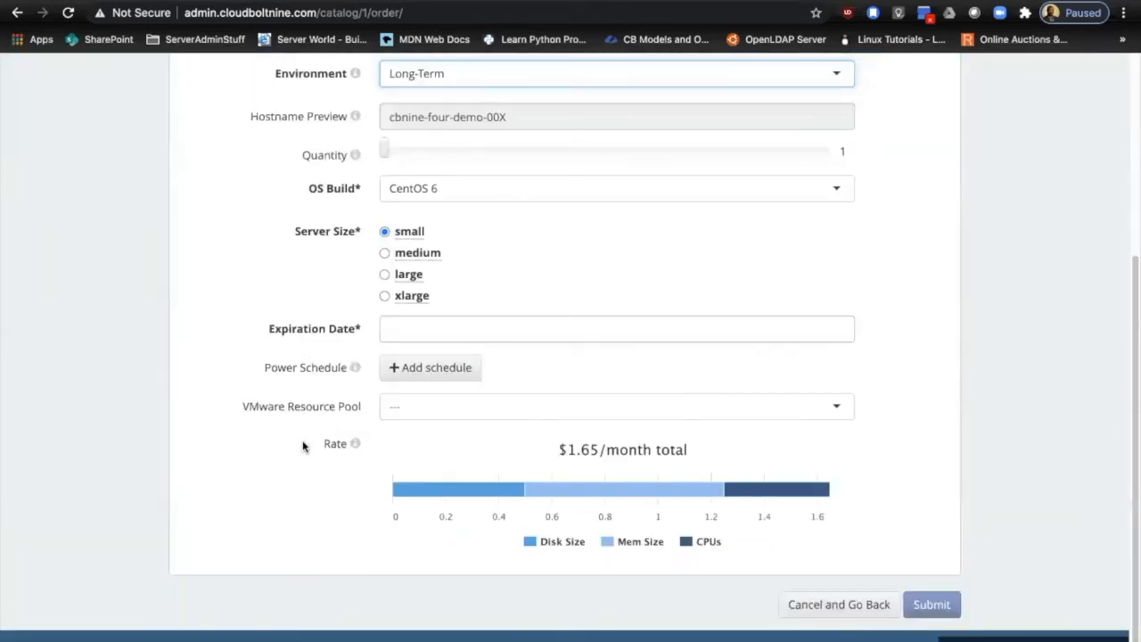
{"action": "left_click", "coordinate": [392, 328]}
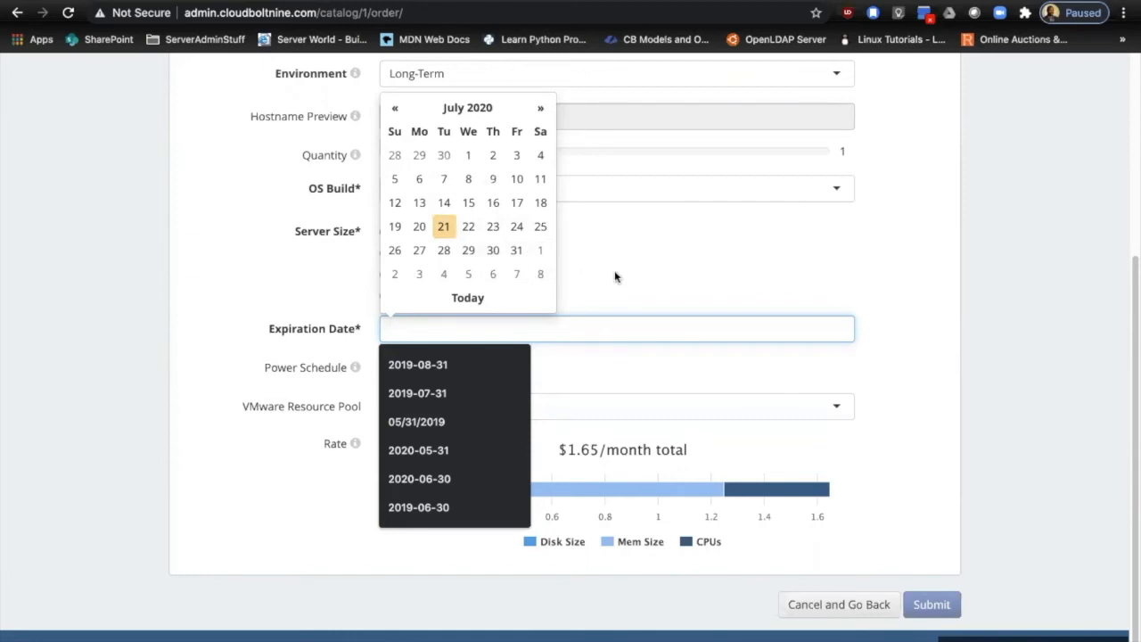
{"action": "left_click", "coordinate": [551, 378]}
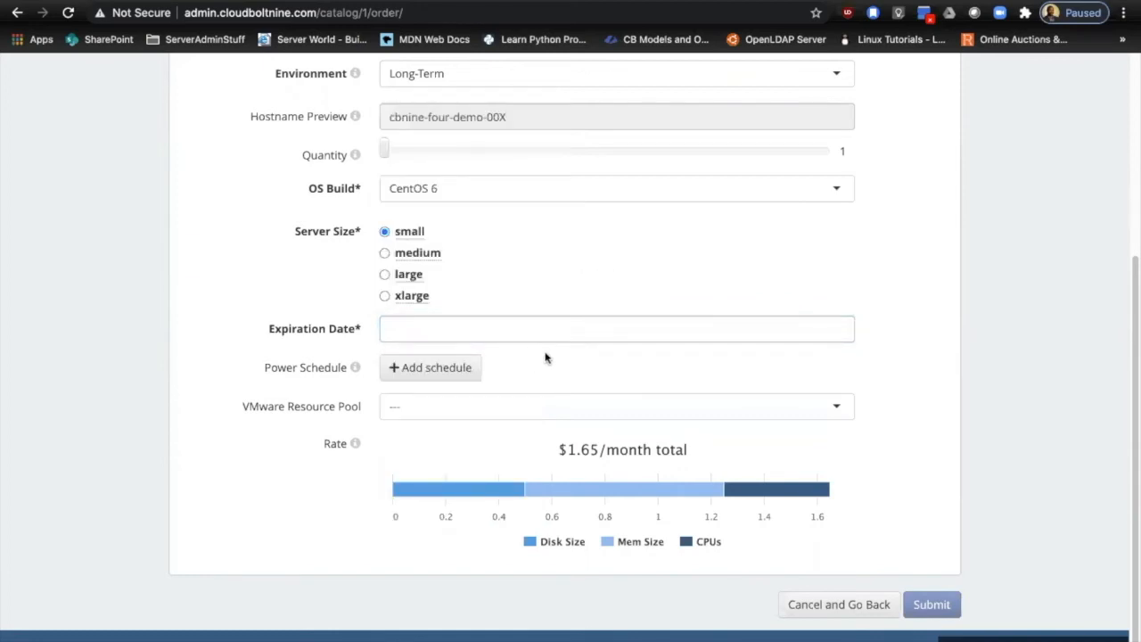
{"action": "scroll", "coordinate": [628, 310], "scroll_direction": "up", "scroll_amount": 3}
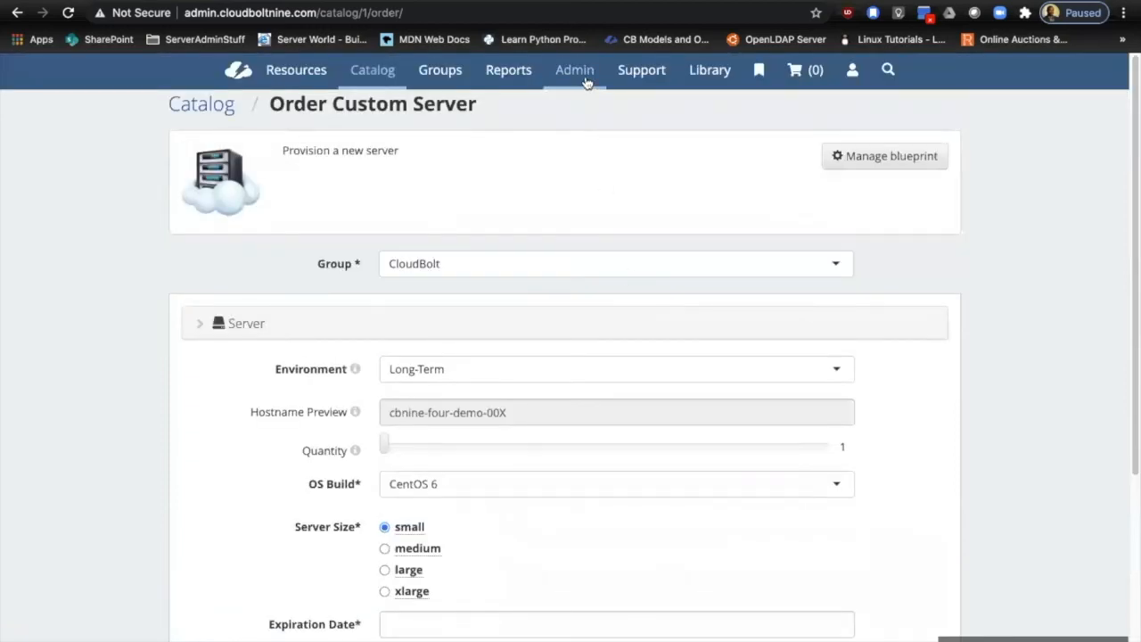
Open the orchestration Rules page from the full administration overview
{"action": "left_click", "coordinate": [586, 81]}
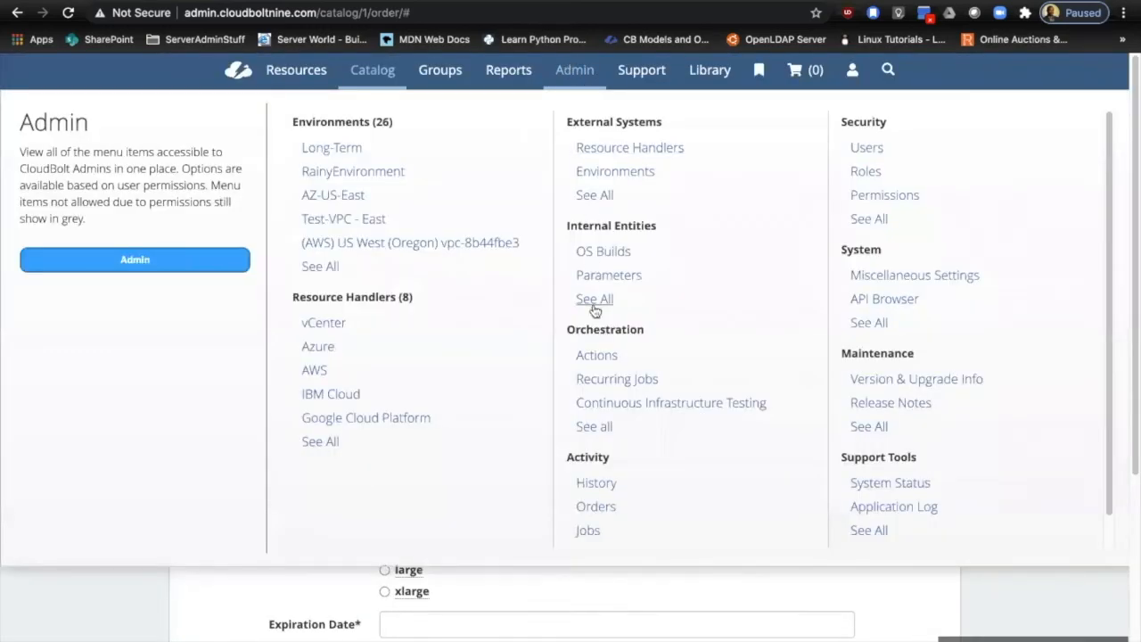
{"action": "left_click", "coordinate": [593, 426]}
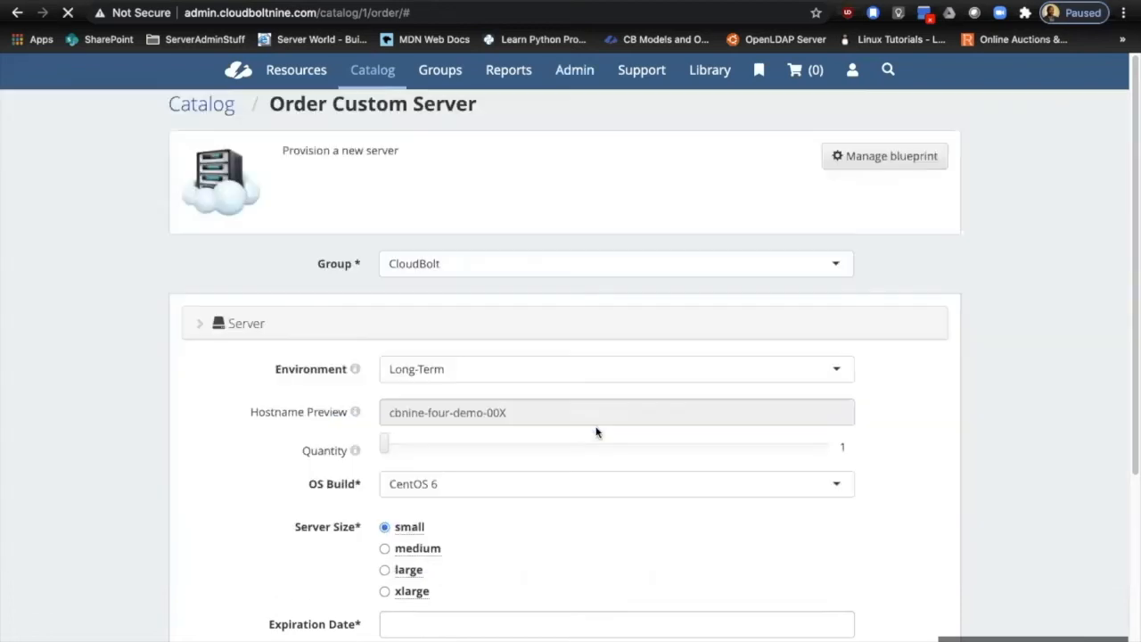
{"action": "scroll", "coordinate": [255, 481], "scroll_direction": "down", "scroll_amount": 5}
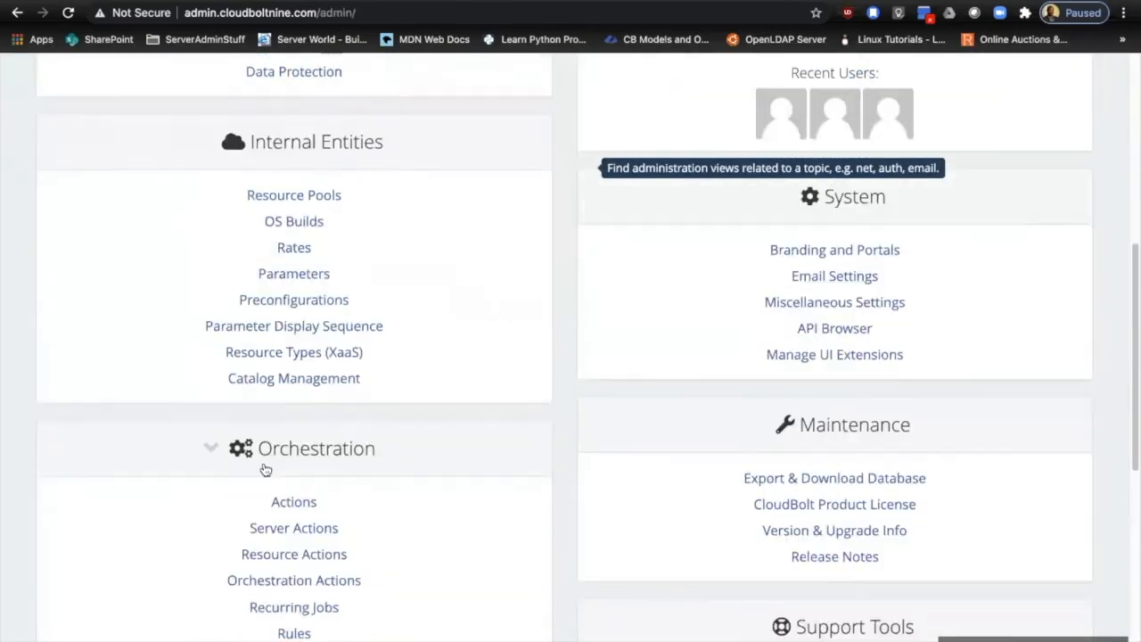
{"action": "scroll", "coordinate": [268, 419], "scroll_direction": "up", "scroll_amount": 5}
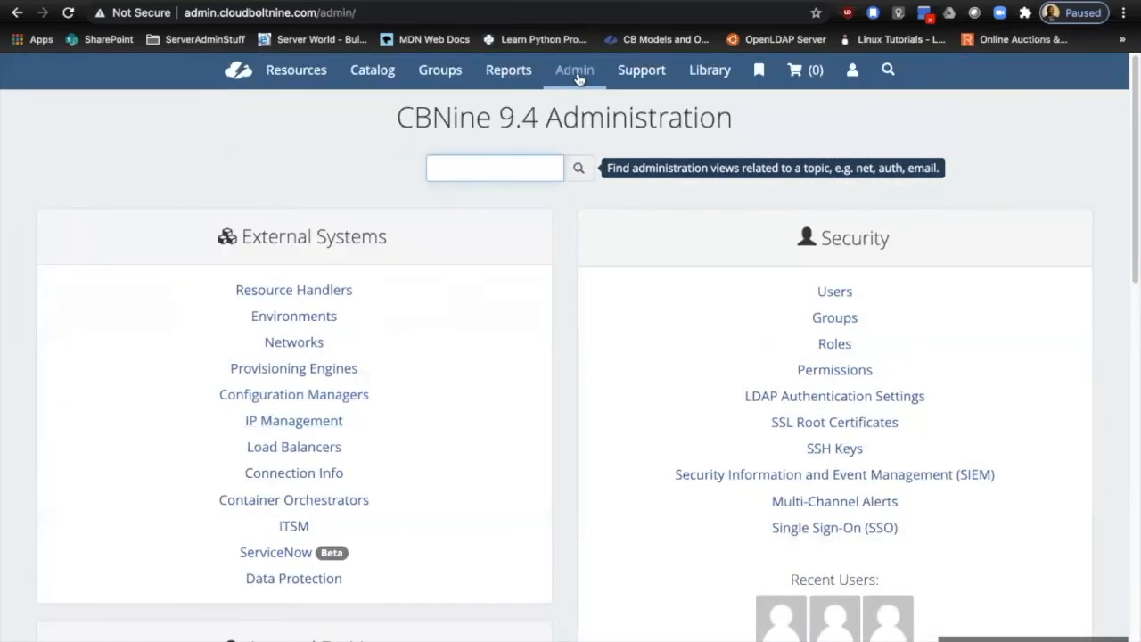
{"action": "scroll", "coordinate": [216, 499], "scroll_direction": "down", "scroll_amount": 5}
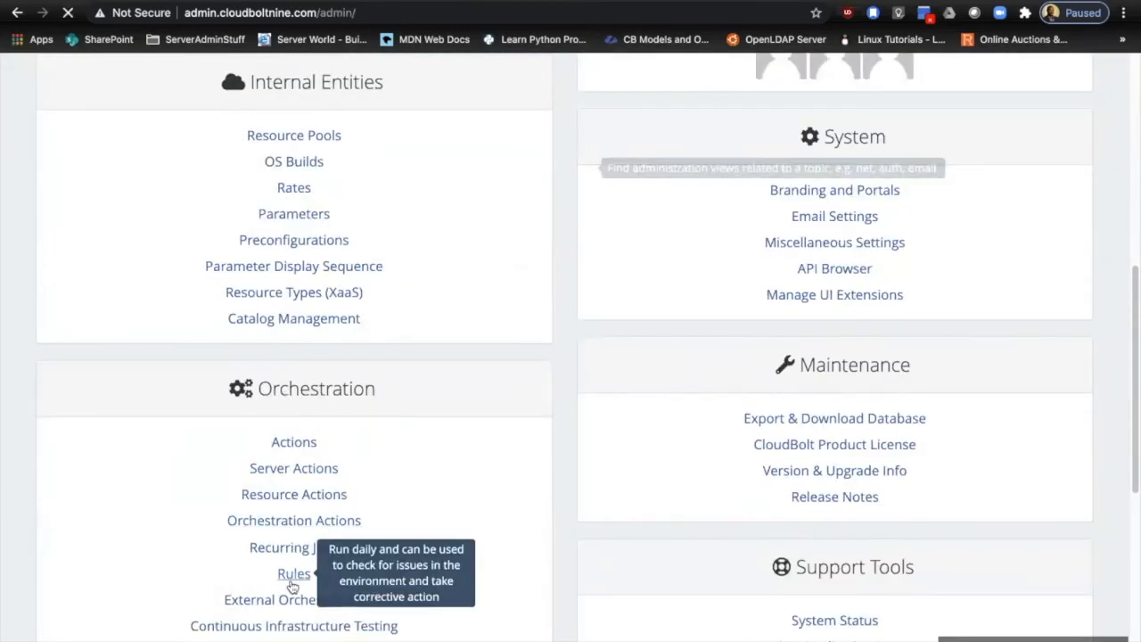
{"action": "left_click", "coordinate": [293, 579]}
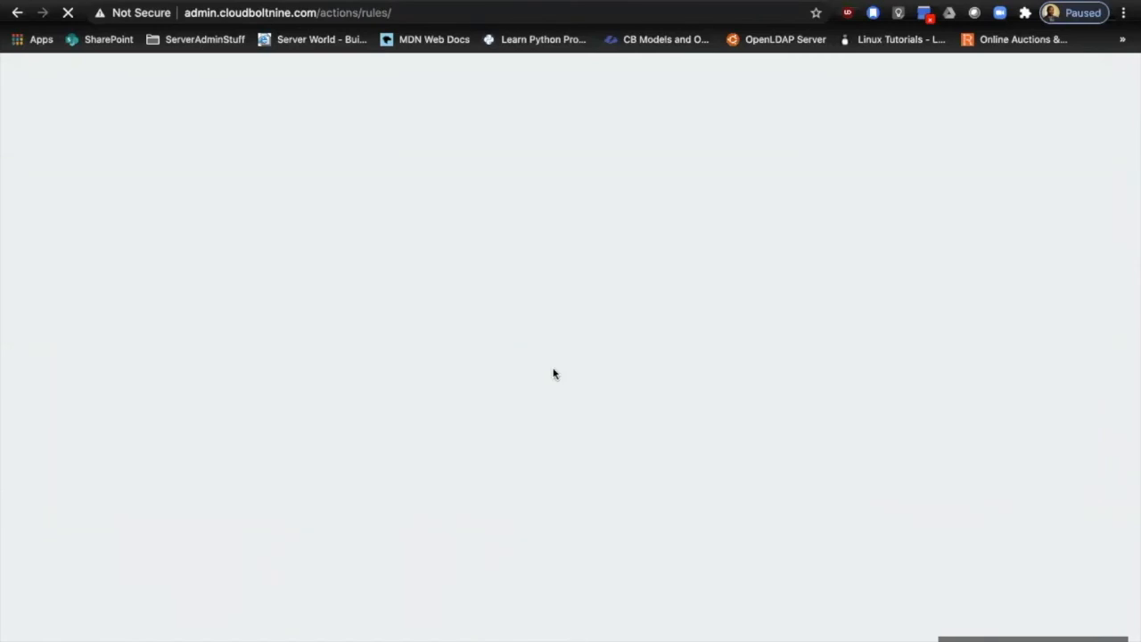
Examine the Expire Resources rule's condition and the details of its Send Email About or Delete Expired Resources action
{"action": "scroll", "coordinate": [552, 373], "scroll_direction": "down", "scroll_amount": 9}
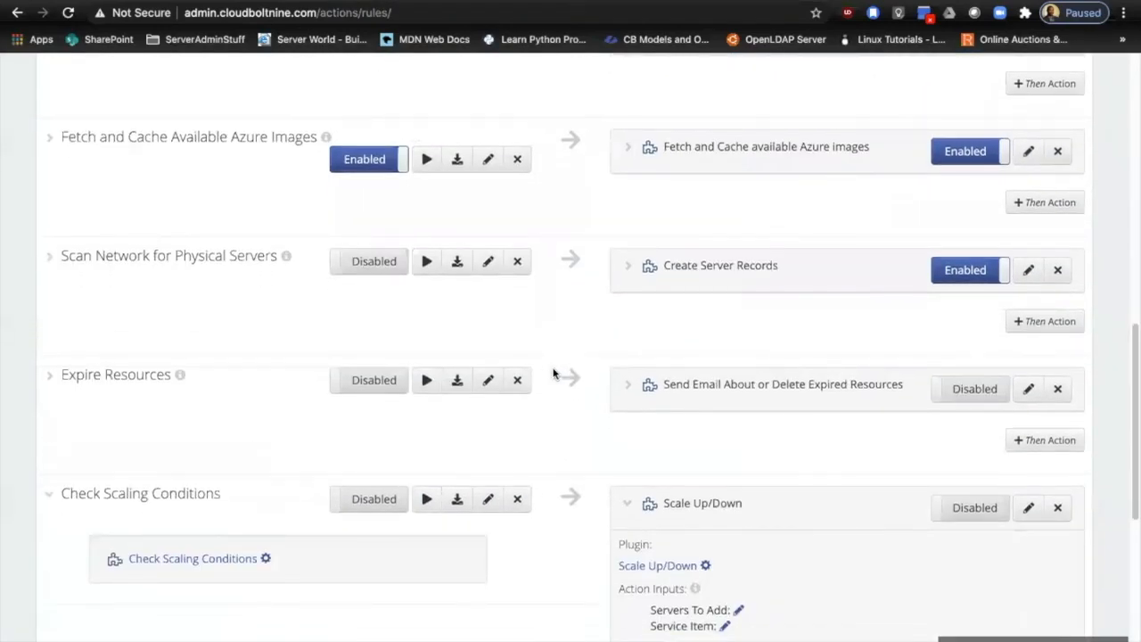
{"action": "scroll", "coordinate": [487, 371], "scroll_direction": "down", "scroll_amount": 1}
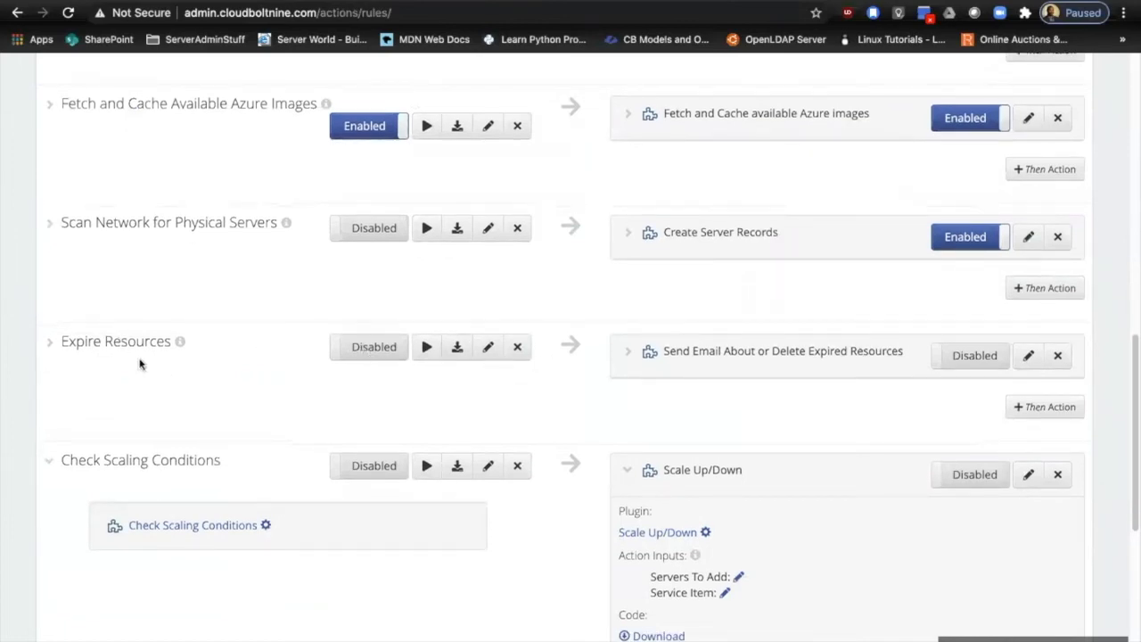
{"action": "left_click", "coordinate": [49, 346]}
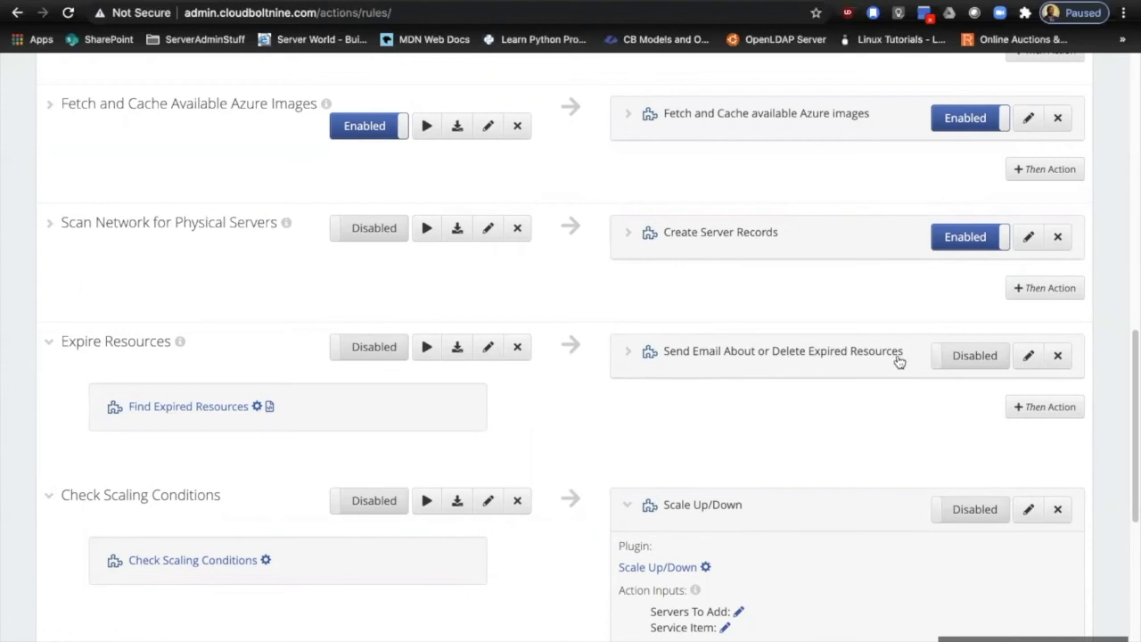
{"action": "left_click", "coordinate": [628, 355]}
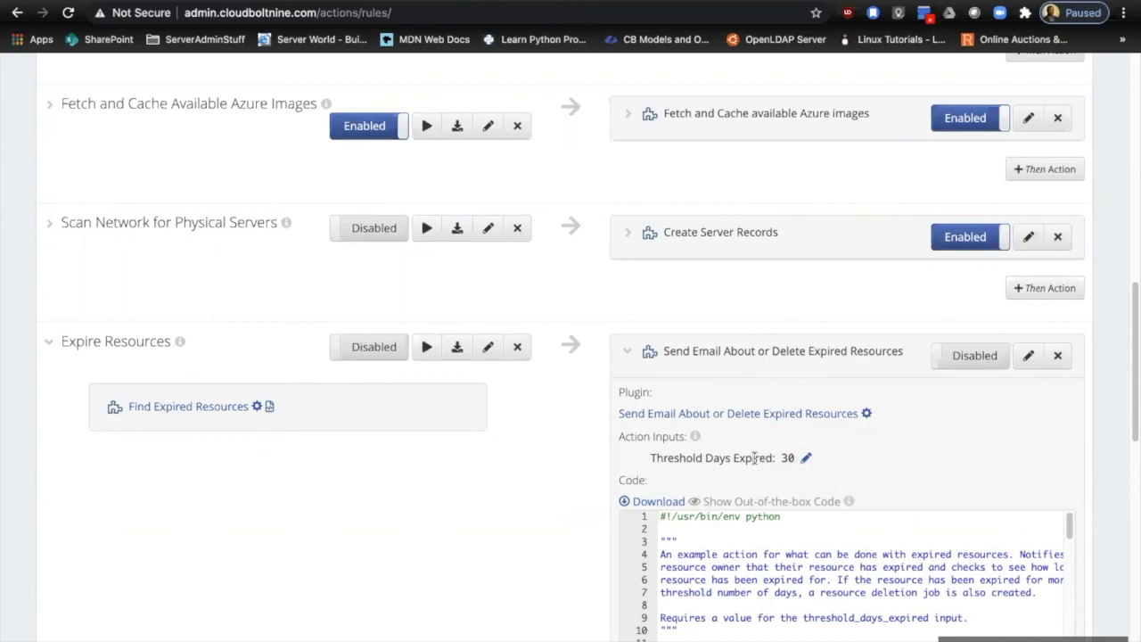
{"action": "left_click", "coordinate": [628, 351]}
{"action": "left_click", "coordinate": [50, 342]}
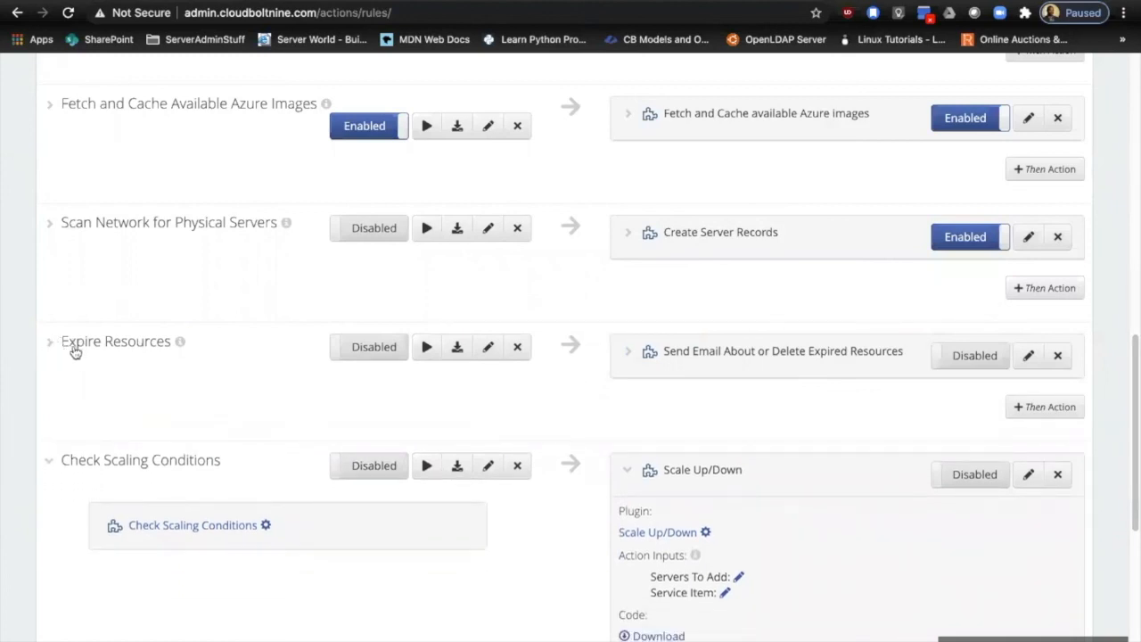